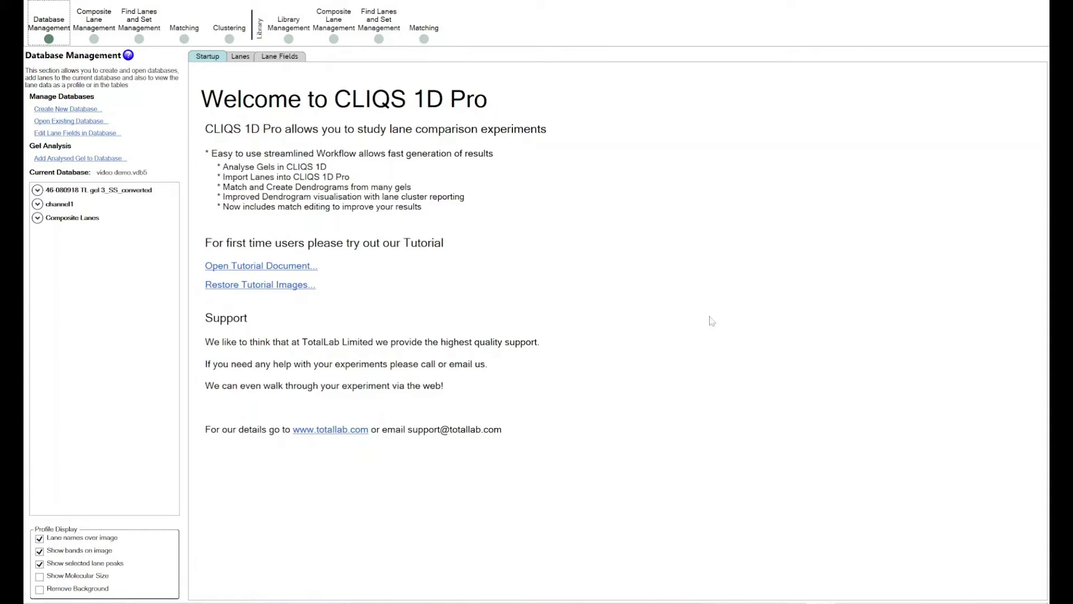
- In Set Management, create a new empty lane set named 'YouTube Demo'
{"action": "left_click", "coordinate": [147, 25]}
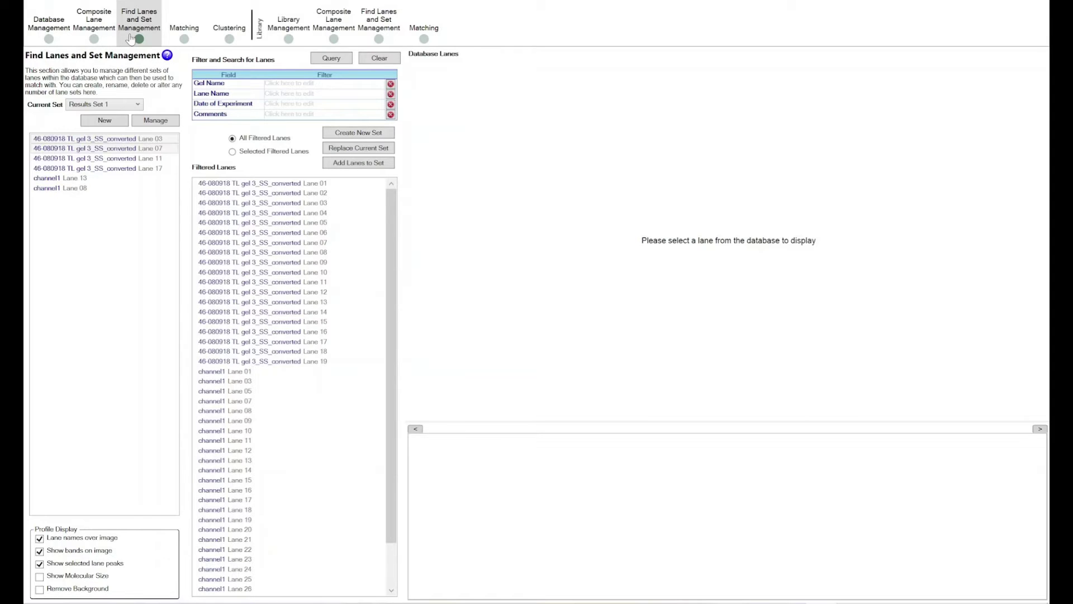
{"action": "left_click", "coordinate": [113, 123]}
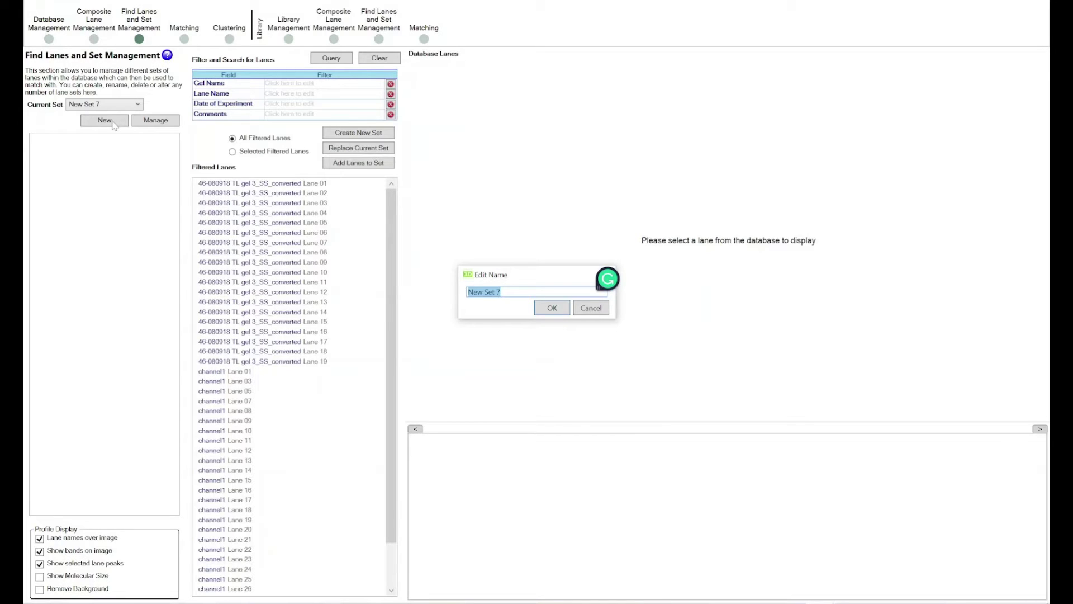
{"action": "type", "text": "YouTube Demo"}
{"action": "key", "text": "Return"}
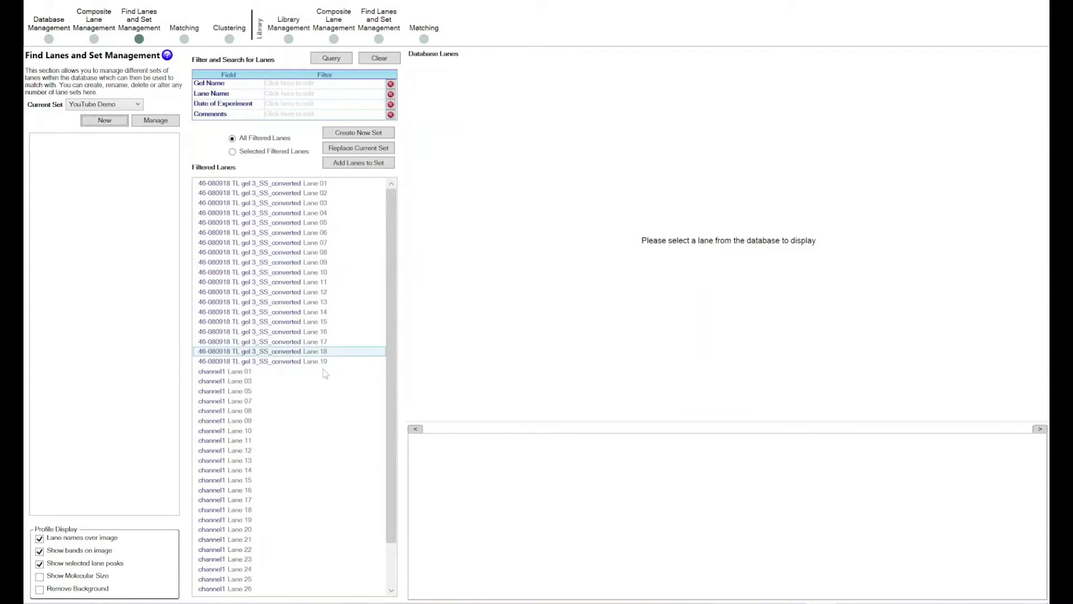
{"action": "scroll", "coordinate": [329, 451], "scroll_direction": "down", "scroll_amount": 2}
{"action": "scroll", "coordinate": [328, 452], "scroll_direction": "up", "scroll_amount": 2}
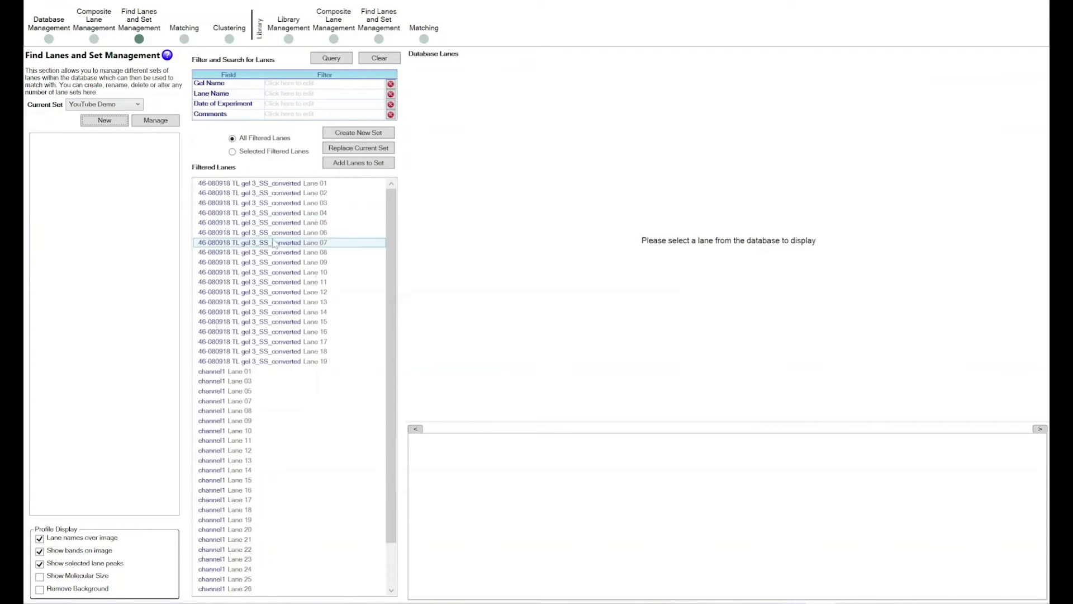
{"action": "scroll", "coordinate": [270, 479], "scroll_direction": "down", "scroll_amount": 2}
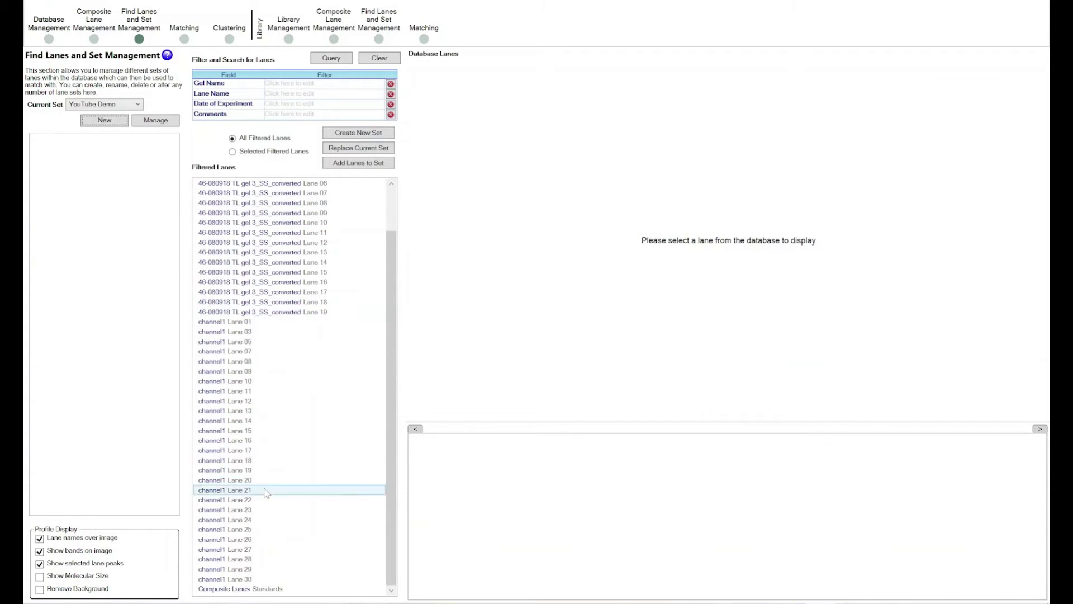
{"action": "scroll", "coordinate": [284, 413], "scroll_direction": "up", "scroll_amount": 2}
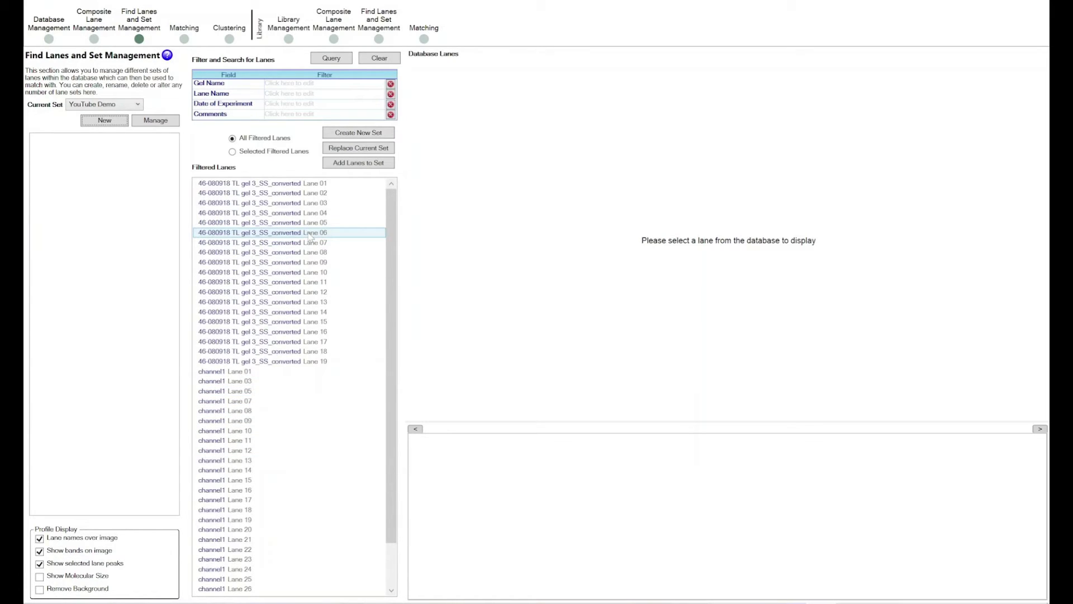
- Add gel 3 Lanes 06 and 05 and channel1 Lanes 05 and 07 to YouTube Demo
{"action": "left_click_drag", "start_coordinate": [310, 235], "coordinate": [134, 214]}
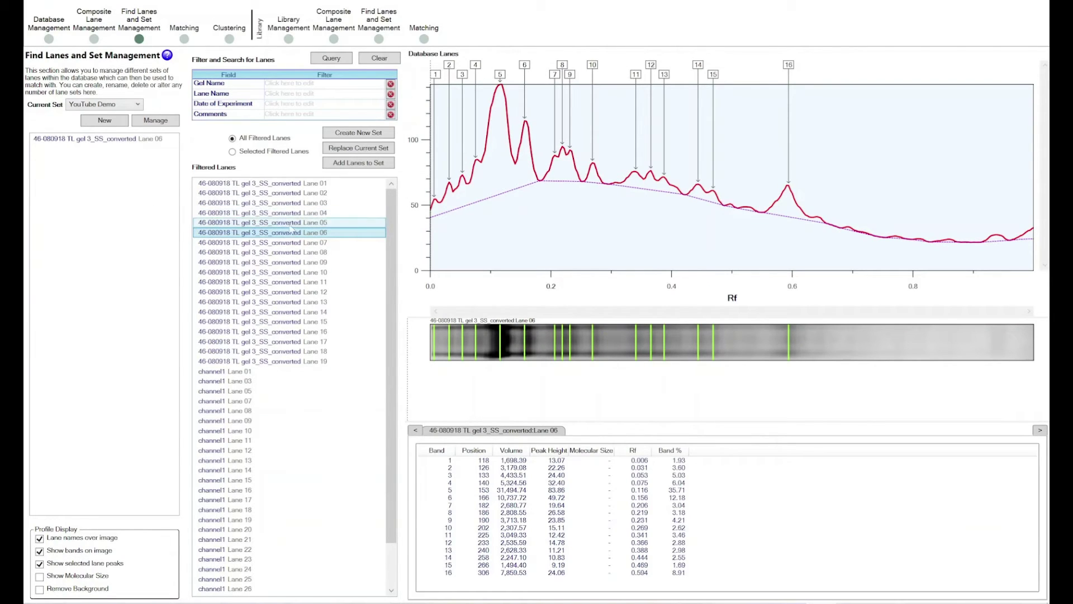
{"action": "left_click_drag", "start_coordinate": [292, 223], "coordinate": [136, 218]}
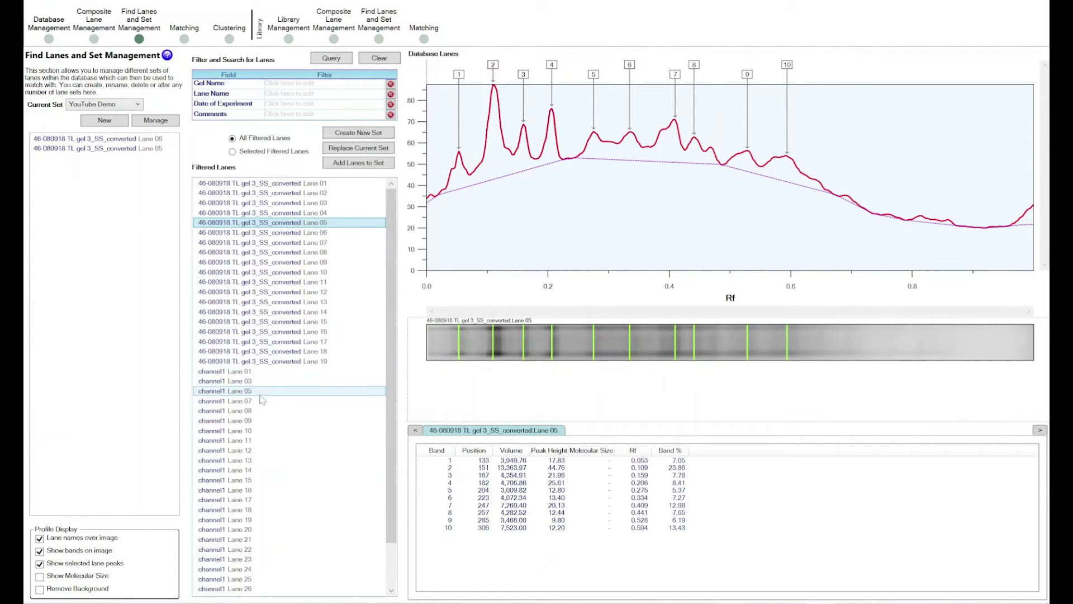
{"action": "left_click_drag", "start_coordinate": [263, 396], "coordinate": [141, 320]}
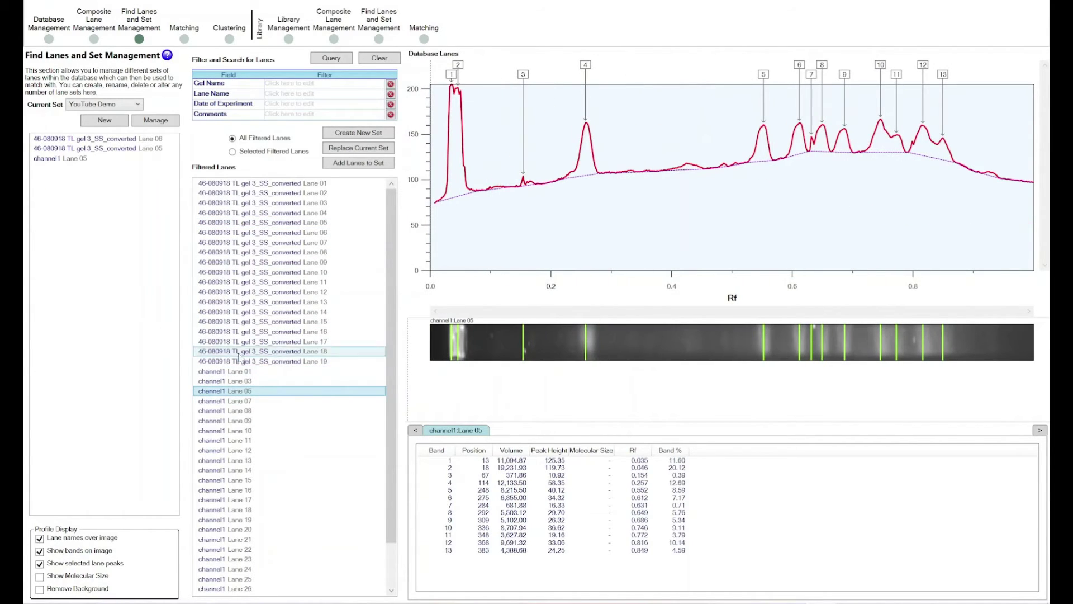
{"action": "left_click_drag", "start_coordinate": [249, 400], "coordinate": [131, 358]}
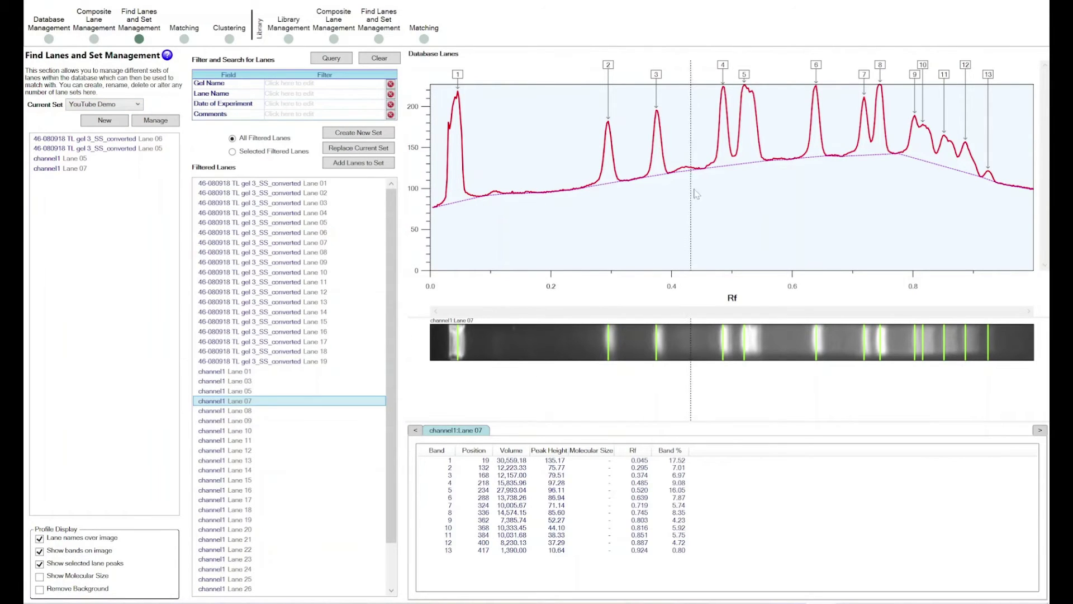
- Preview channel1 Lane 15 and gel 3 Lane 16 profiles, then go to Matching
{"action": "left_click", "coordinate": [305, 480]}
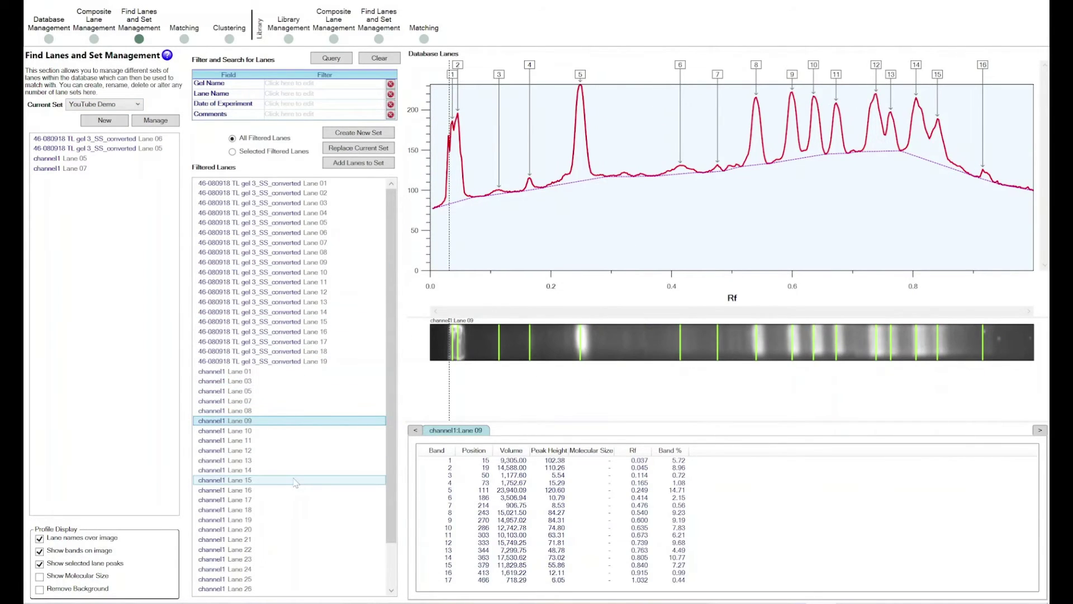
{"action": "left_click", "coordinate": [308, 332]}
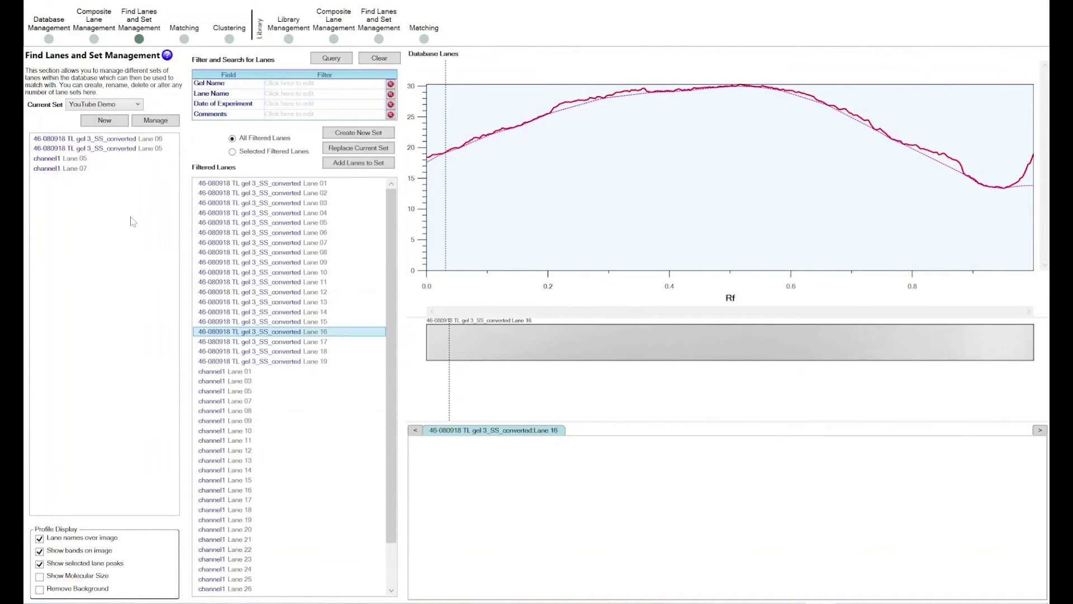
{"action": "left_click", "coordinate": [185, 38]}
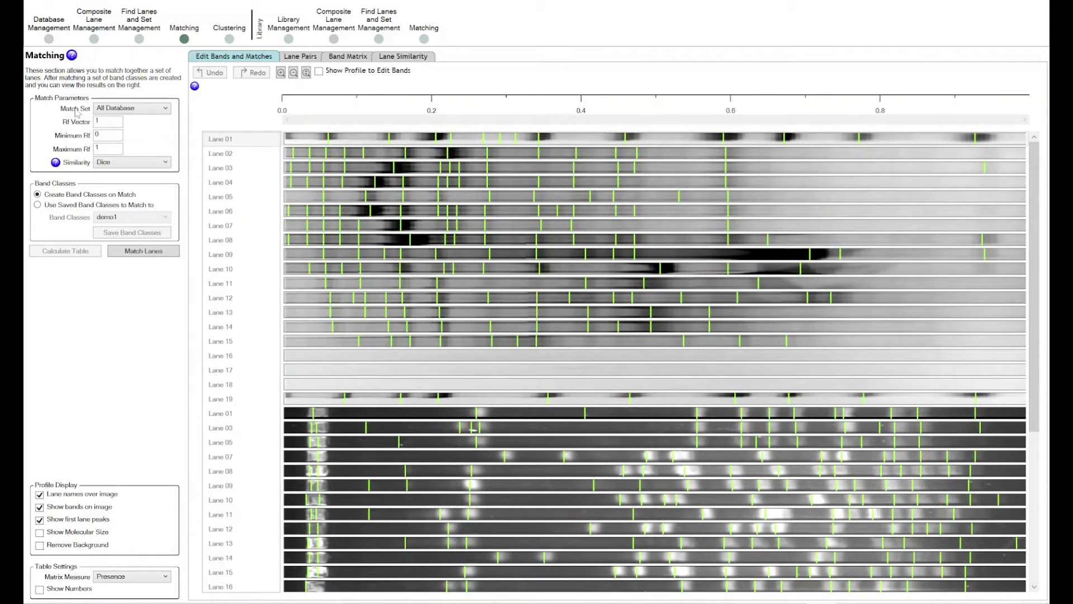
- Match the YouTube Demo lanes' bands with Dice similarity, then proceed to Clustering
{"action": "left_click", "coordinate": [103, 109]}
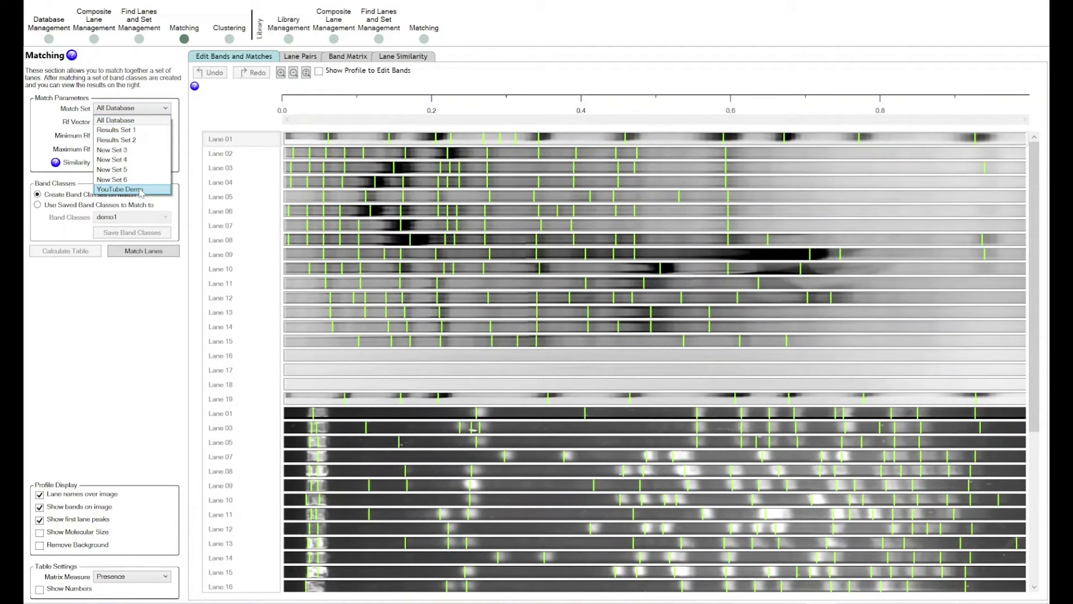
{"action": "left_click", "coordinate": [118, 189]}
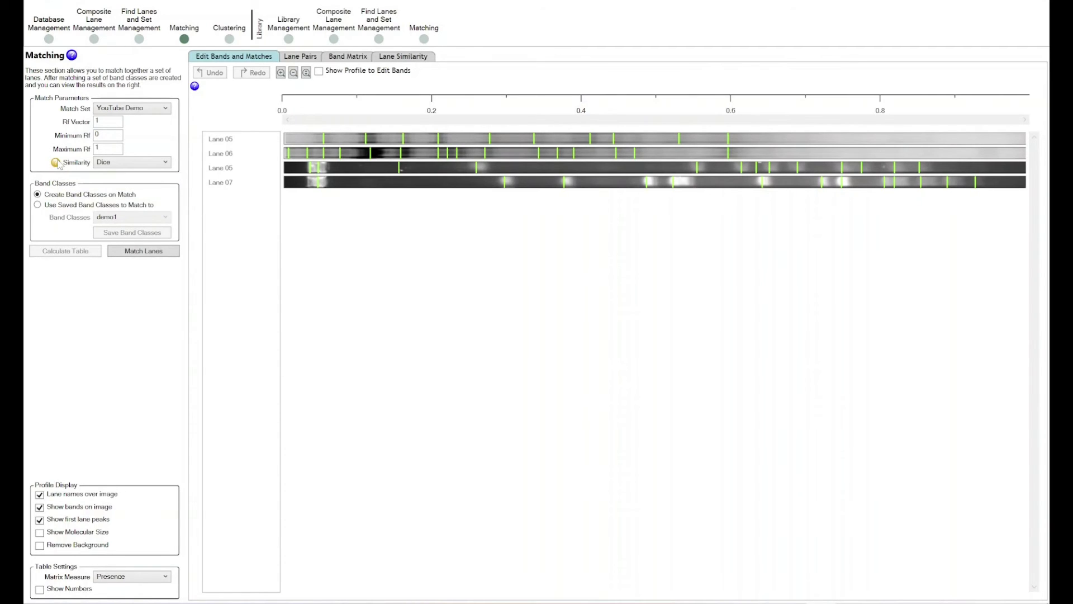
{"action": "left_click", "coordinate": [109, 166]}
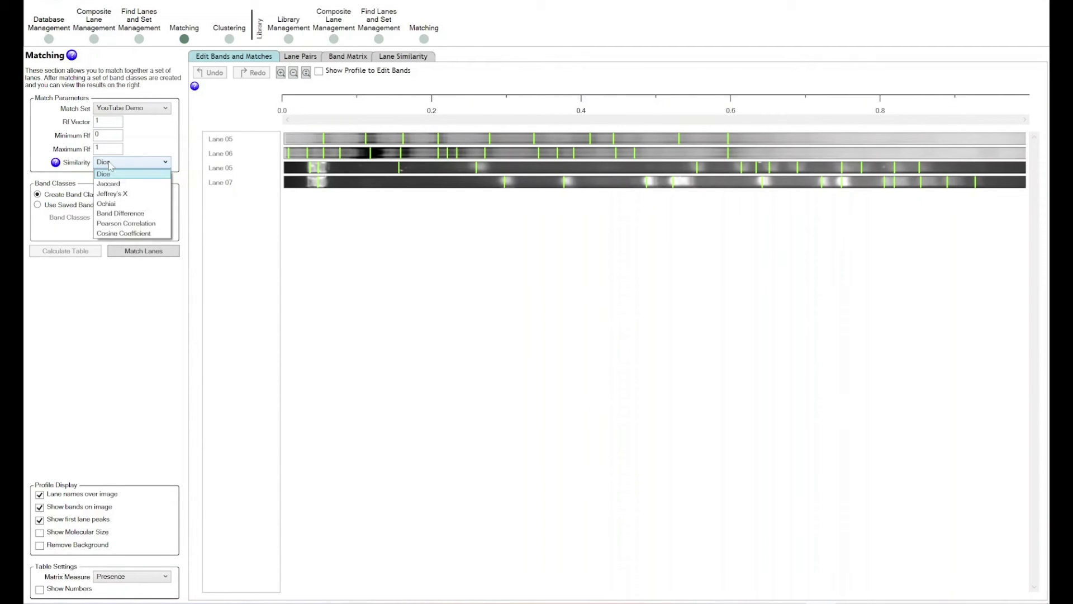
{"action": "left_click", "coordinate": [110, 163]}
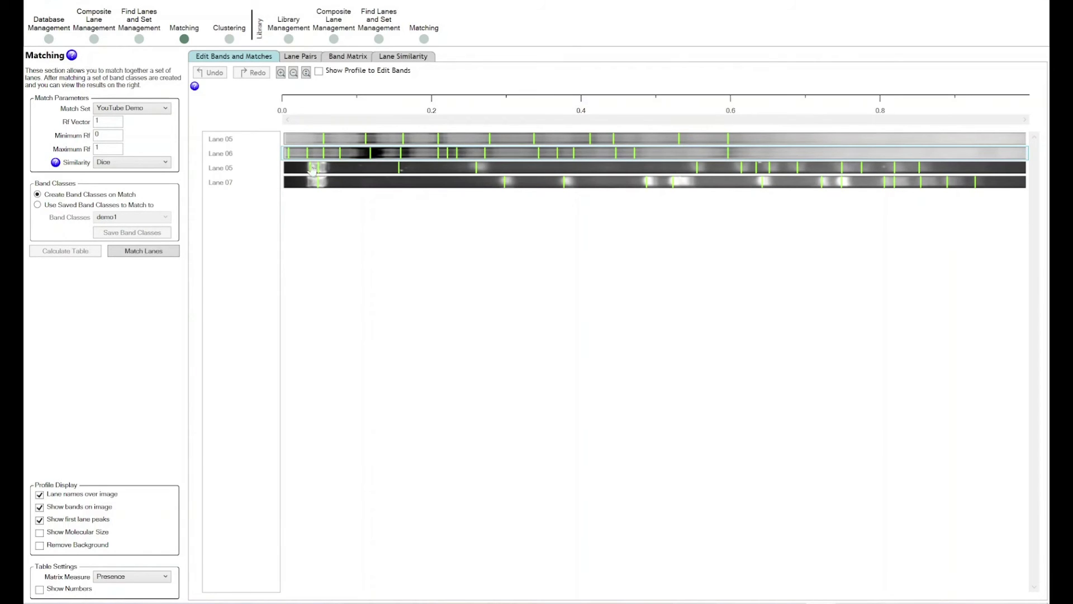
{"action": "left_click", "coordinate": [140, 251]}
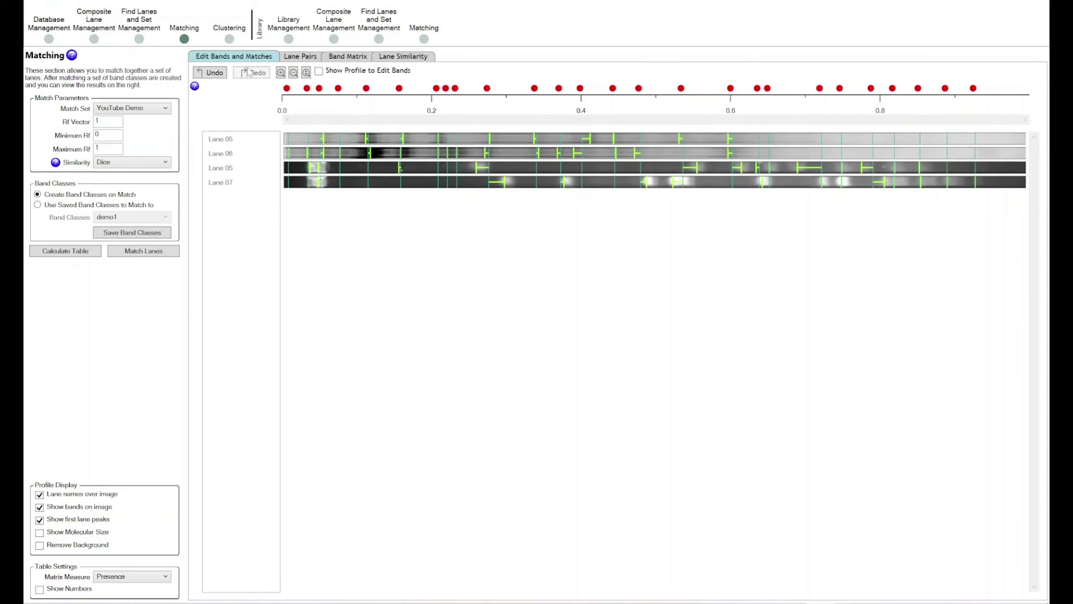
{"action": "left_click", "coordinate": [229, 25]}
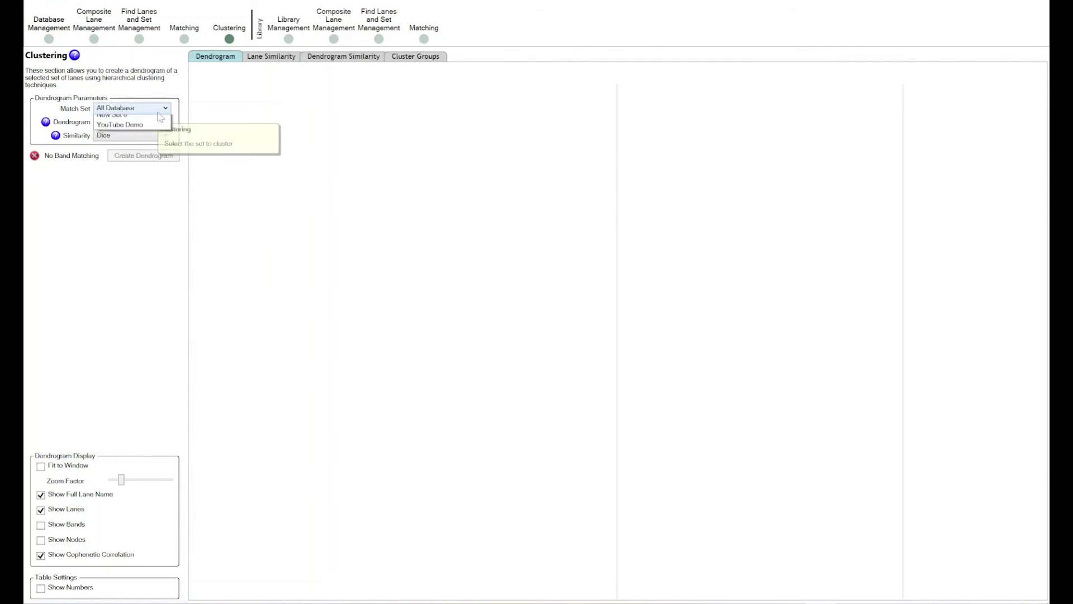
- Create a UPGMA (Dice) dendrogram for the YouTube Demo set, showing similarities 100 and 95
{"action": "left_click", "coordinate": [160, 111]}
{"action": "left_click", "coordinate": [68, 109]}
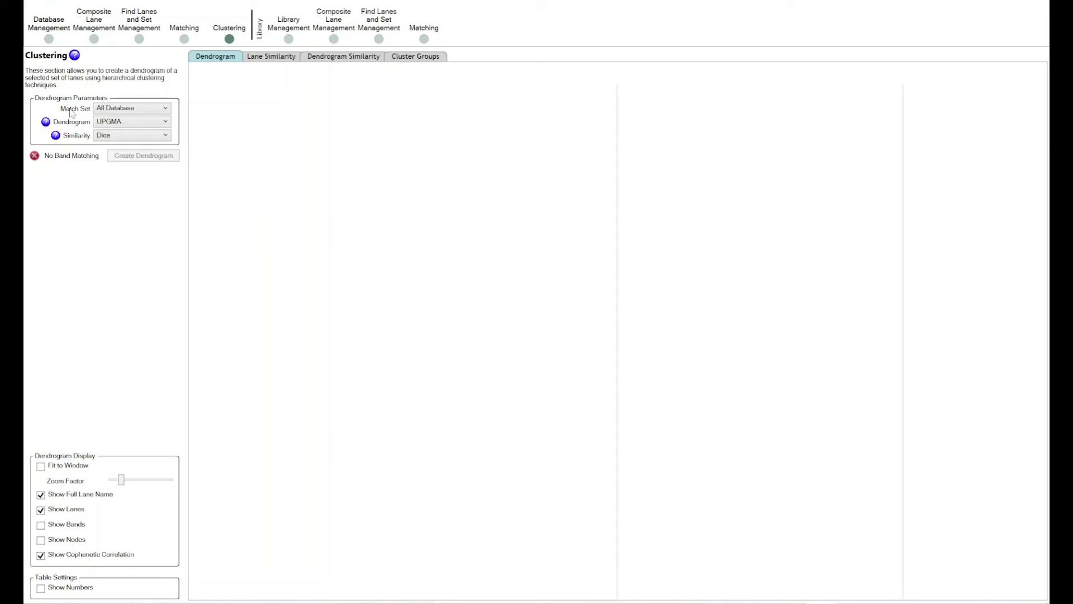
{"action": "left_click", "coordinate": [108, 109]}
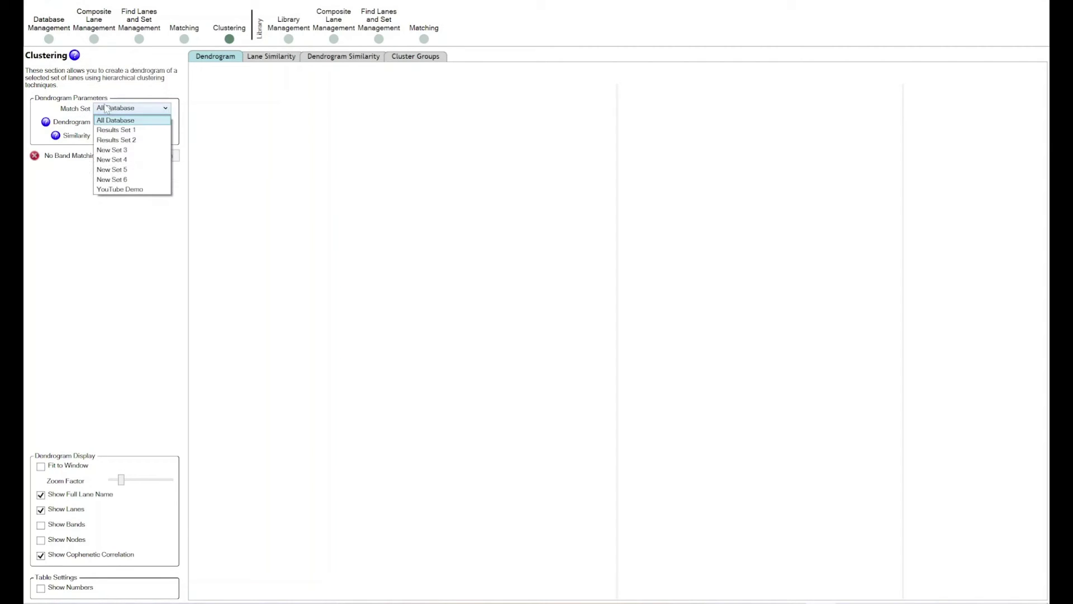
{"action": "left_click", "coordinate": [116, 190]}
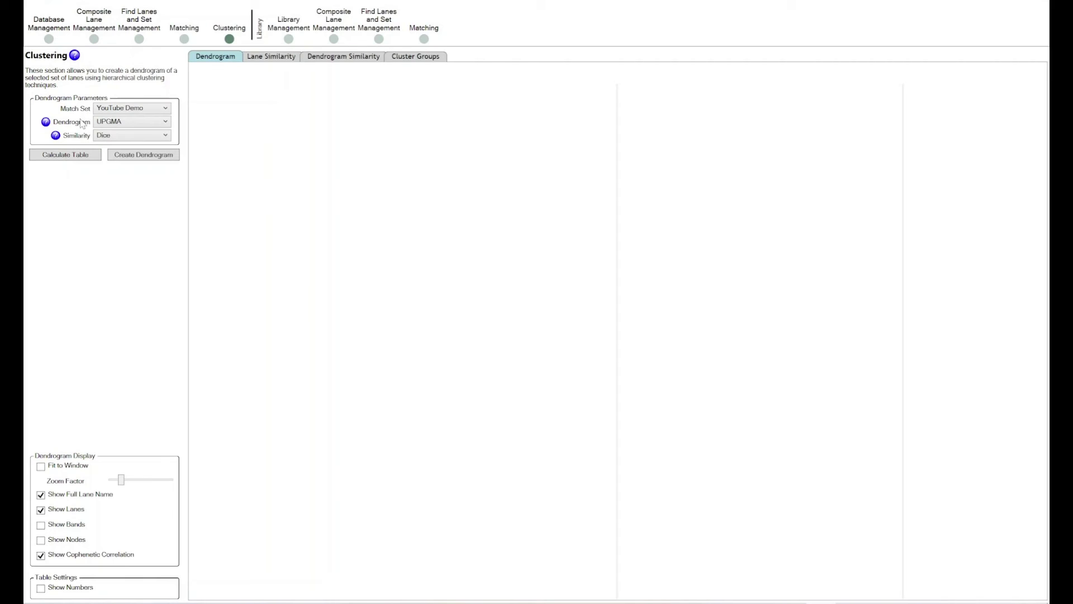
{"action": "left_click", "coordinate": [144, 155]}
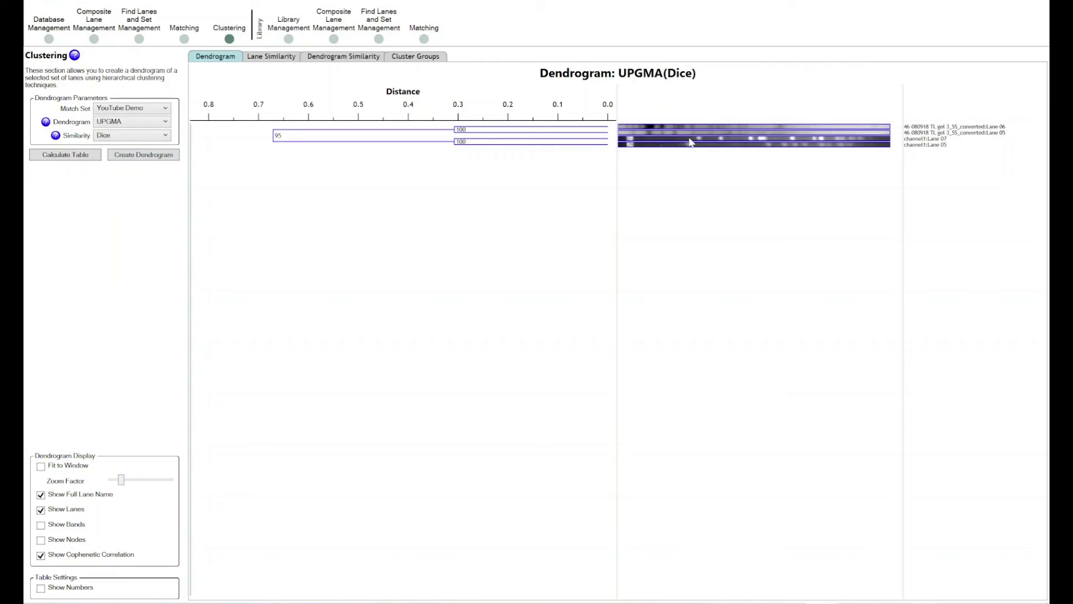
- Calculate the lane similarity table, review Dendrogram Similarity and Cluster Groups, then show the dendrogram again
{"action": "left_click", "coordinate": [90, 156]}
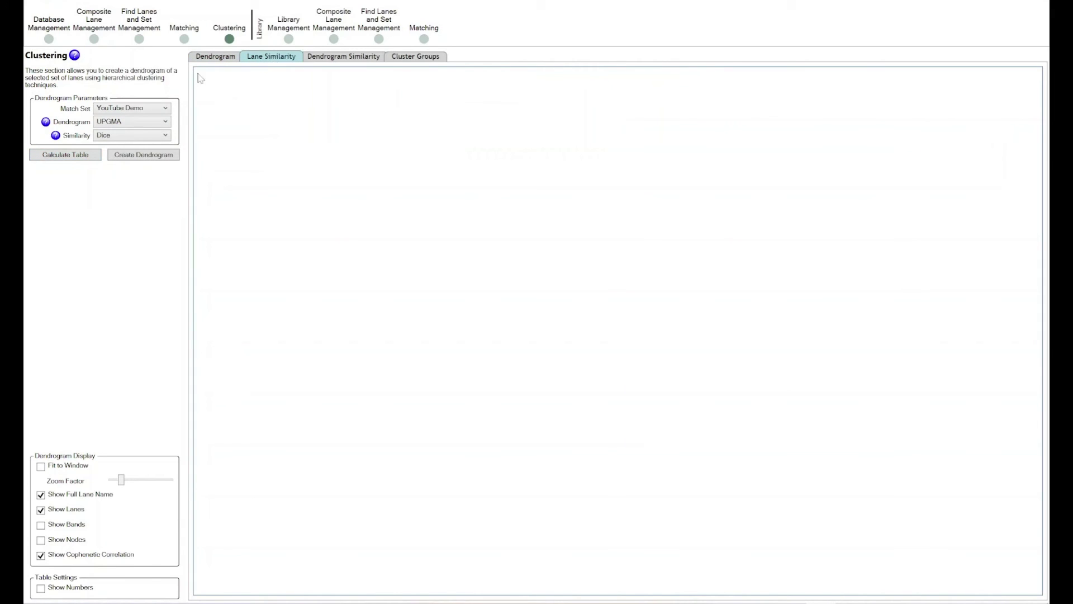
{"action": "left_click", "coordinate": [79, 161]}
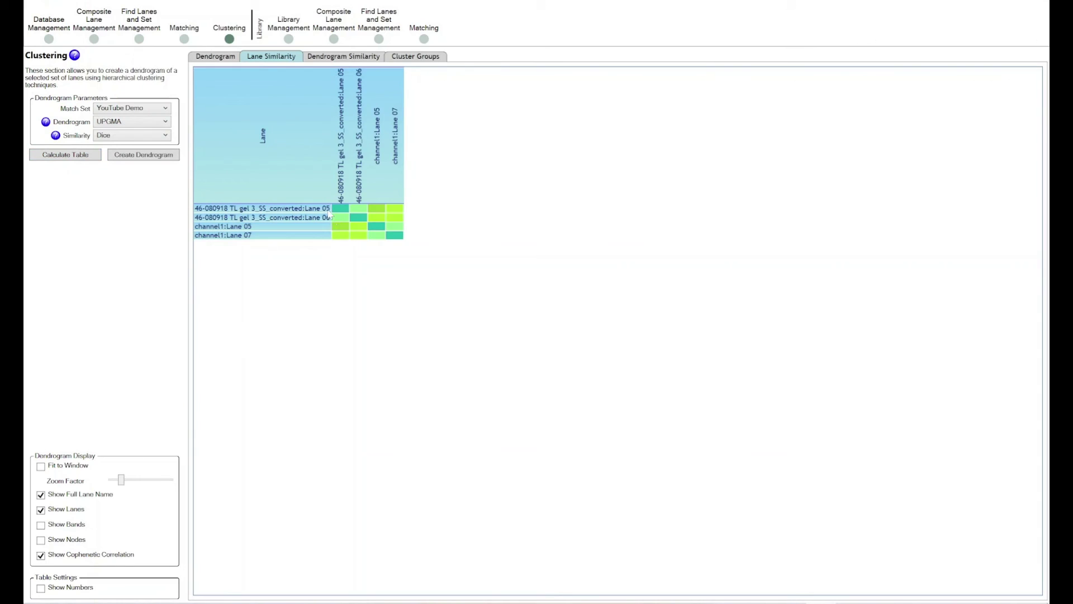
{"action": "left_click", "coordinate": [353, 58]}
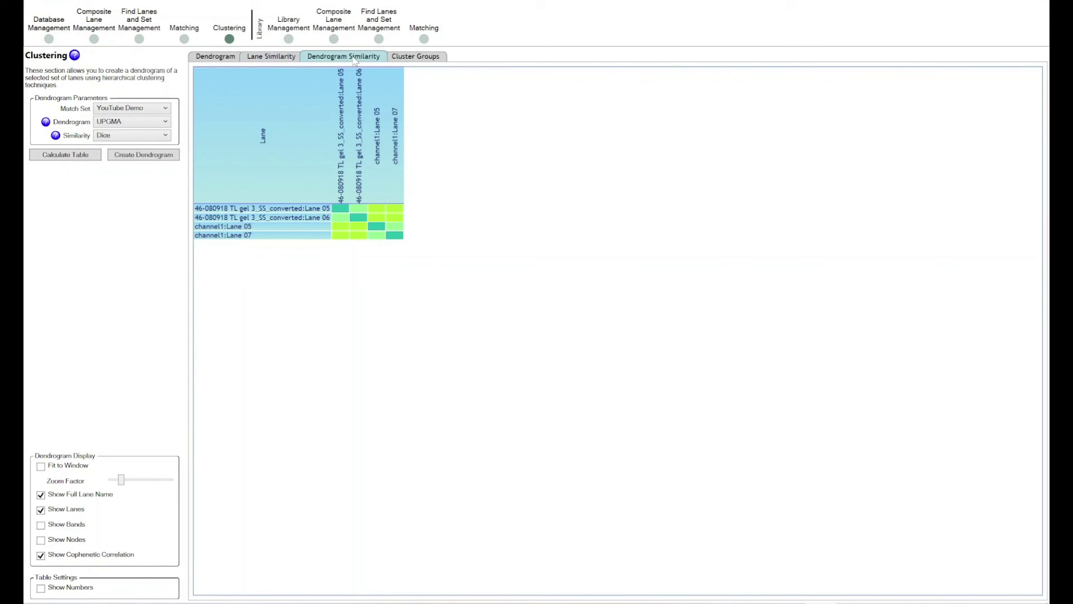
{"action": "left_click", "coordinate": [438, 57]}
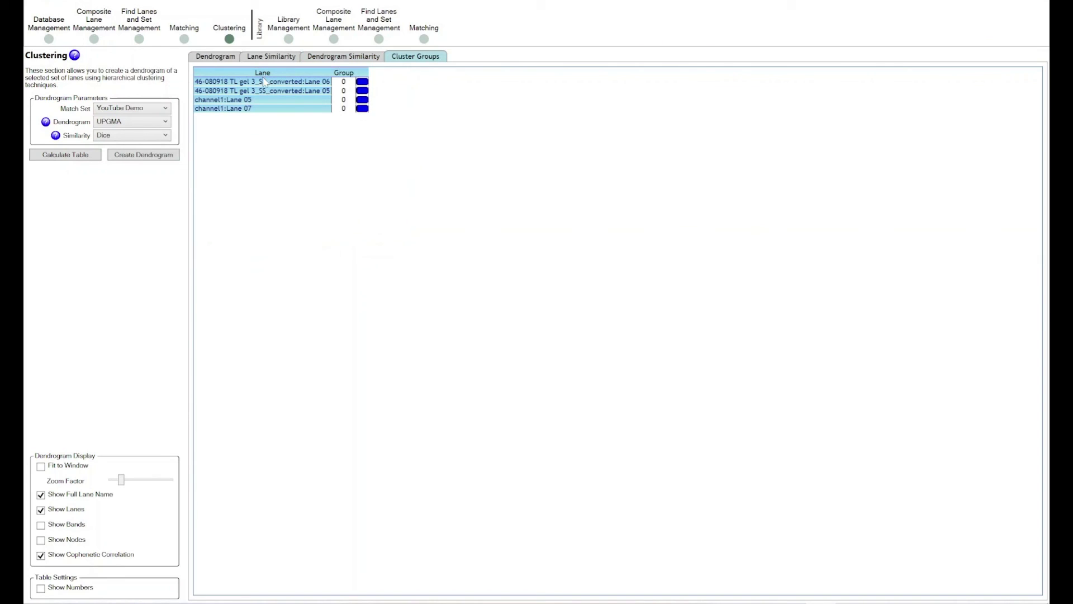
{"action": "left_click", "coordinate": [224, 60]}
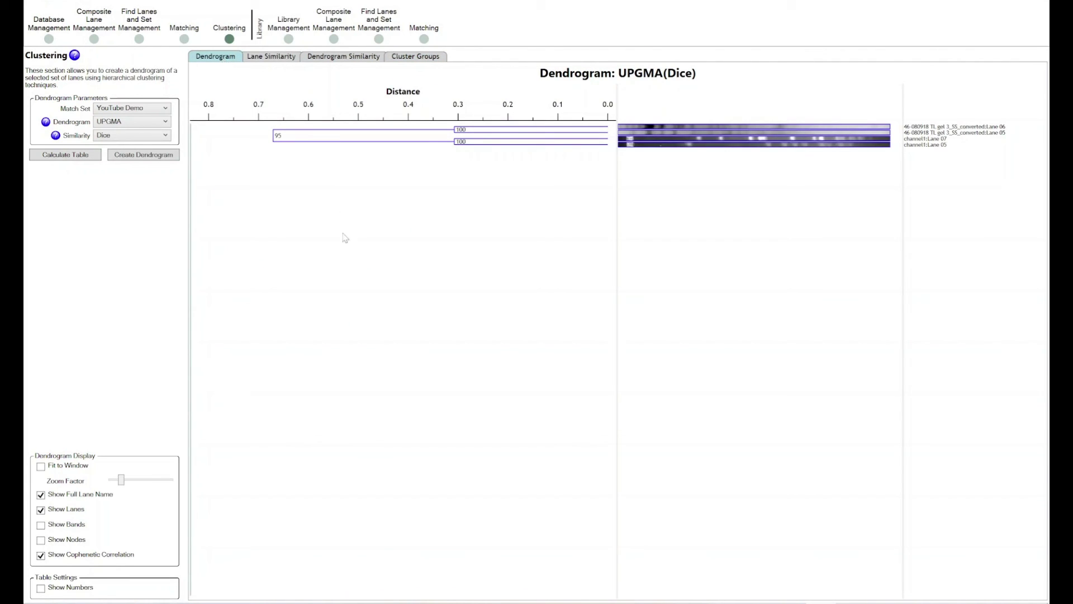